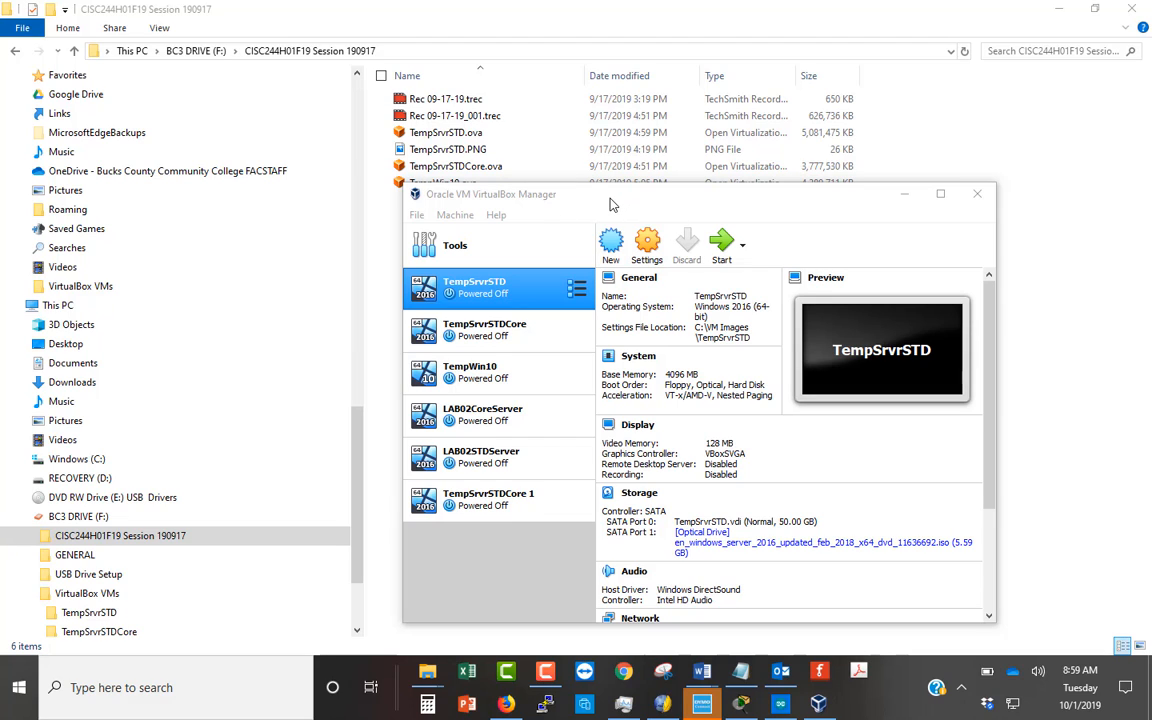
# - Export the TempSrvrSTD virtual machine as TempSrvrSTD.ova in Documents, replacing the existing file
pyautogui.rightClick(493, 296)
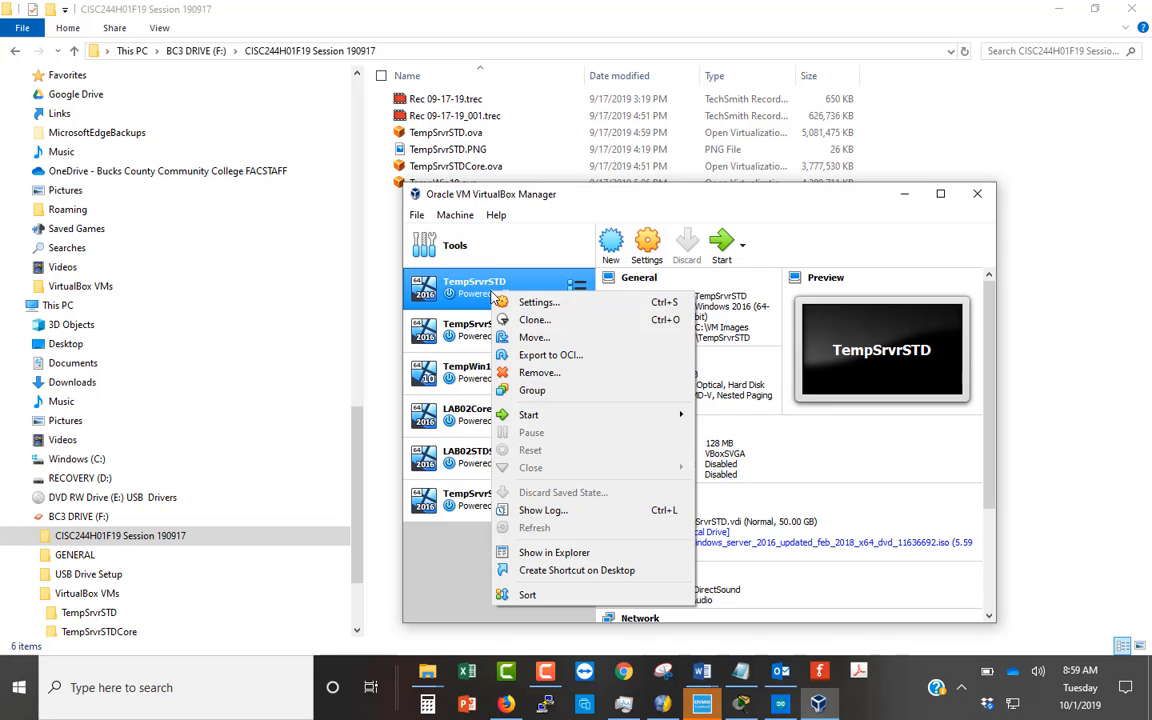
pyautogui.press('Escape')
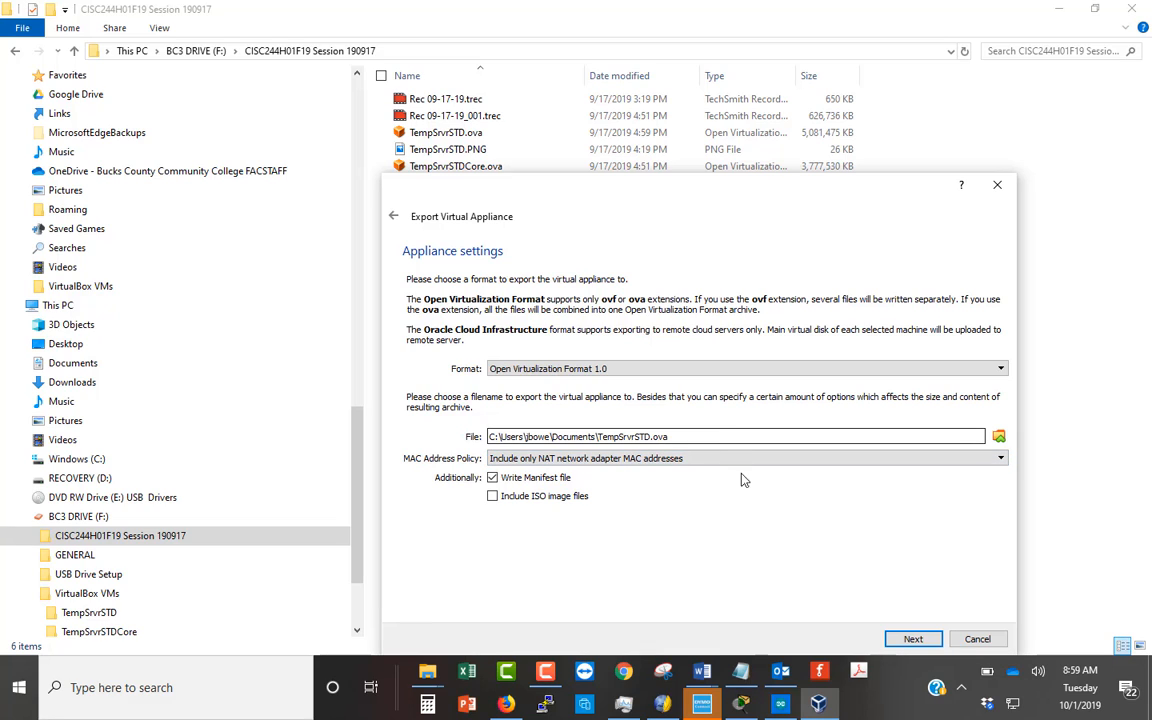
pyautogui.click(911, 636)
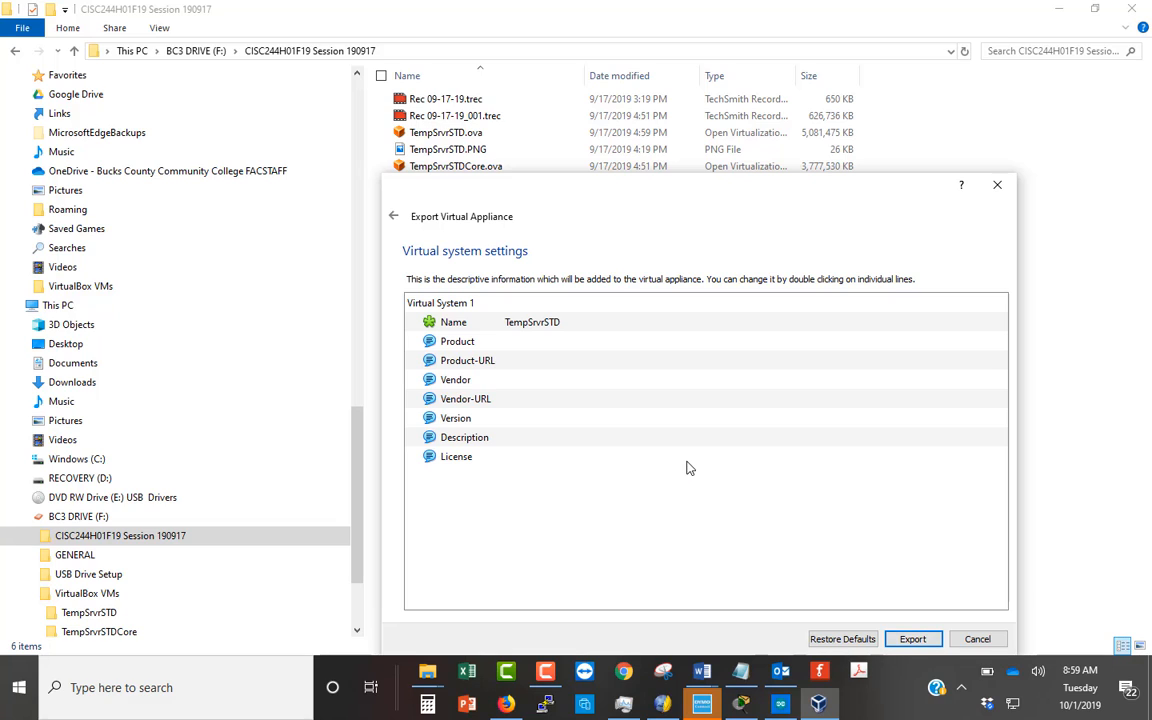
pyautogui.click(913, 640)
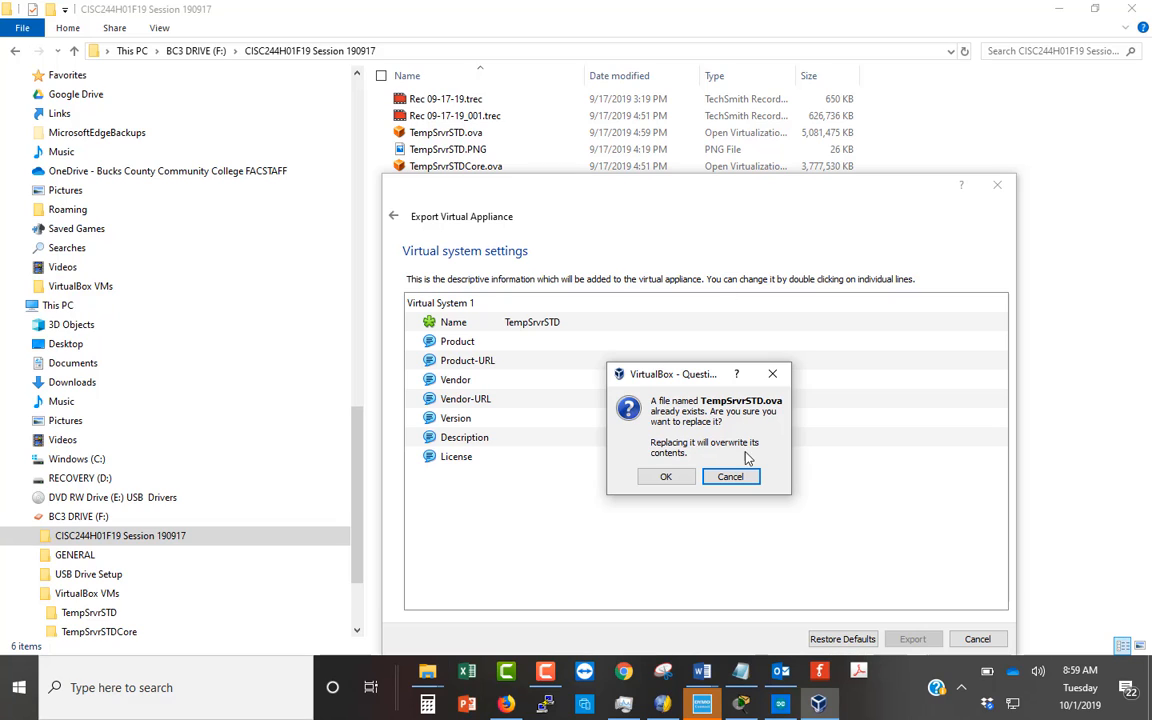
pyautogui.click(687, 480)
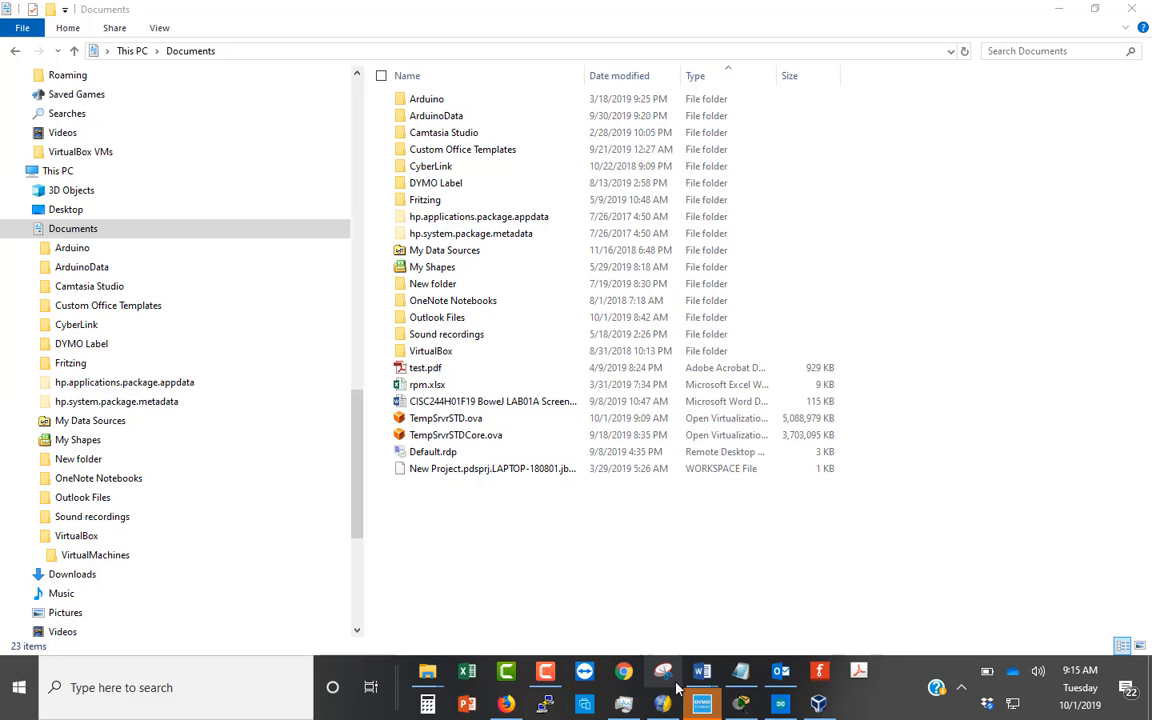
# - Remove the TempSrvrSTD machine from the VirtualBox list only, keeping its files on disk
pyautogui.moveTo(741, 703)
pyautogui.moveTo(781, 707)
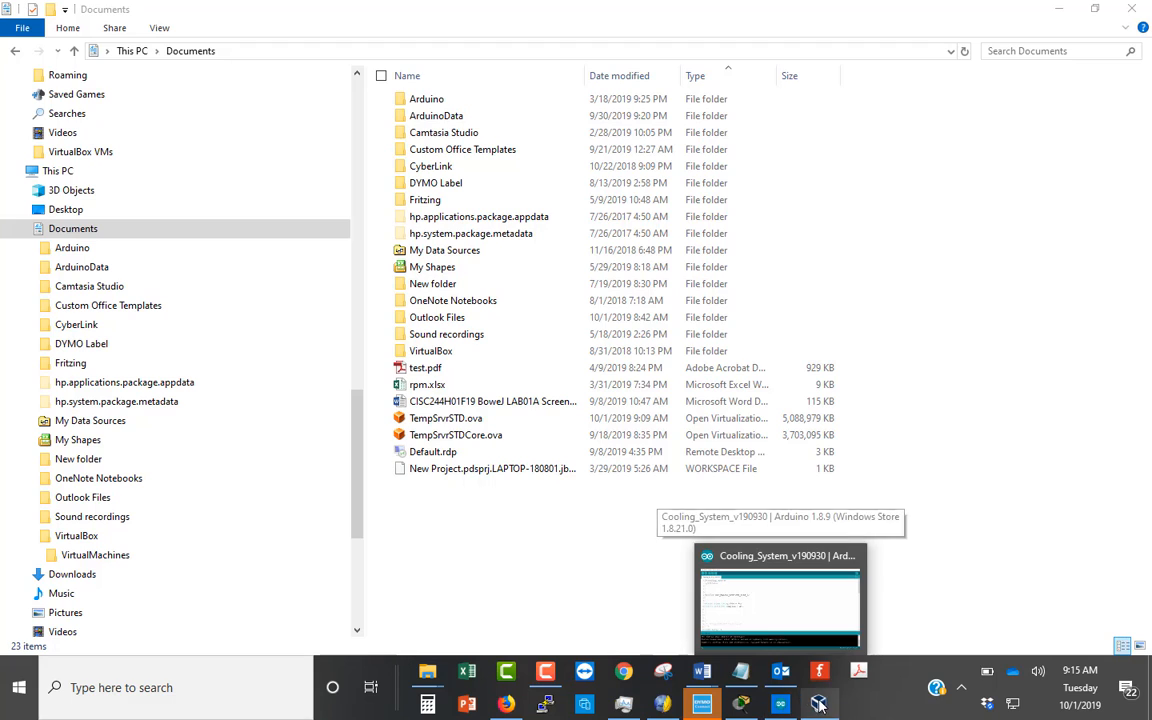
pyautogui.click(818, 704)
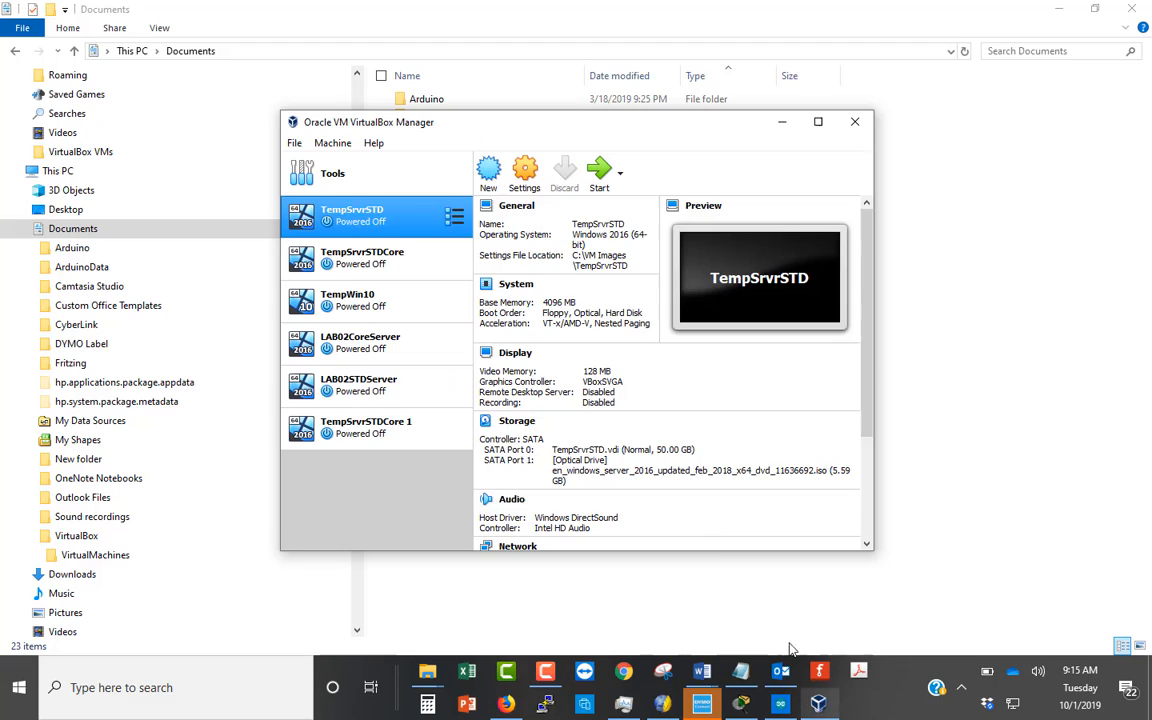
pyautogui.rightClick(356, 218)
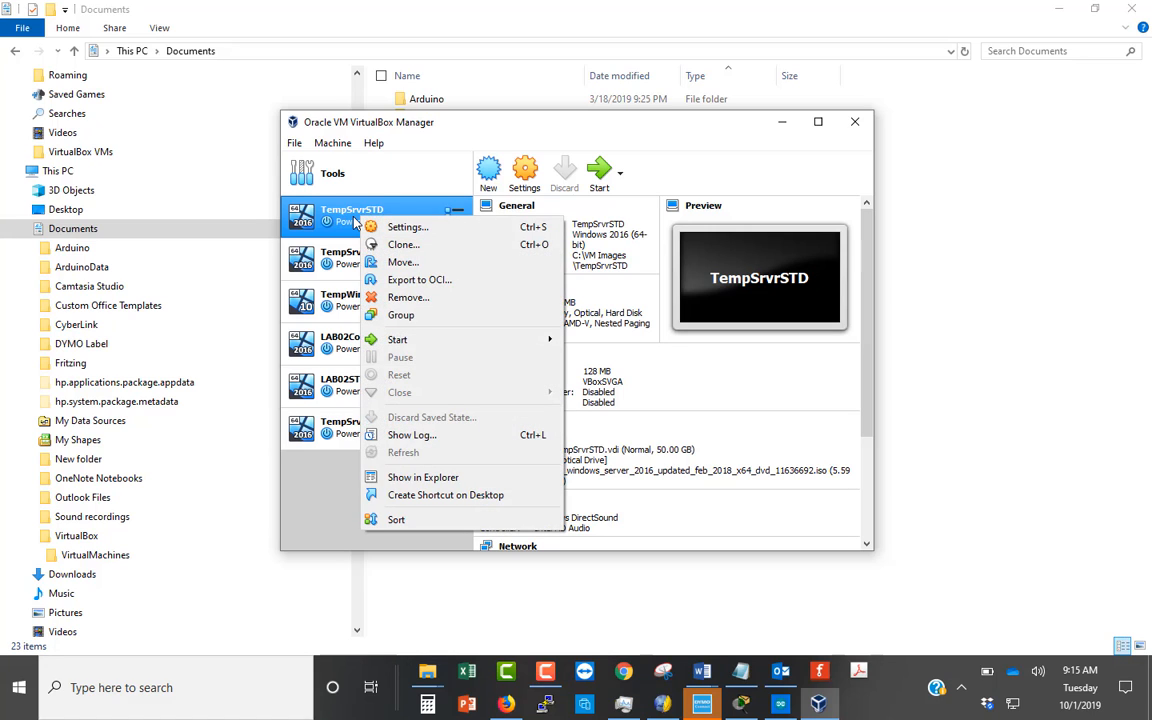
pyautogui.click(372, 296)
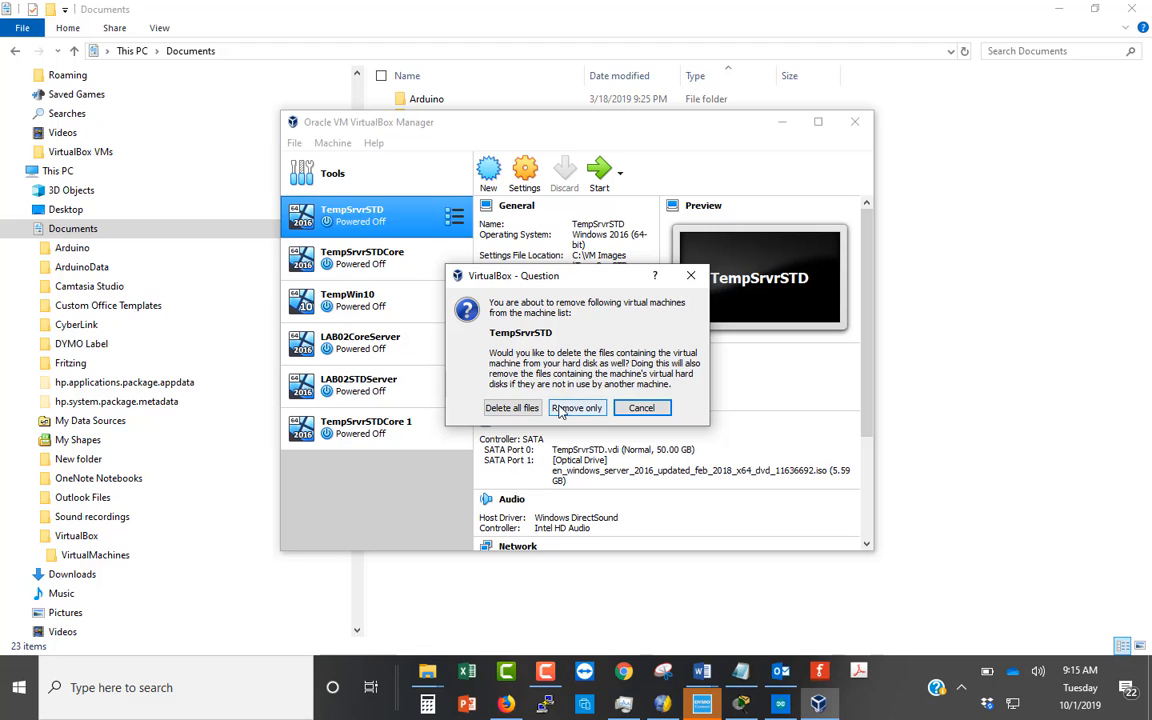
pyautogui.click(512, 407)
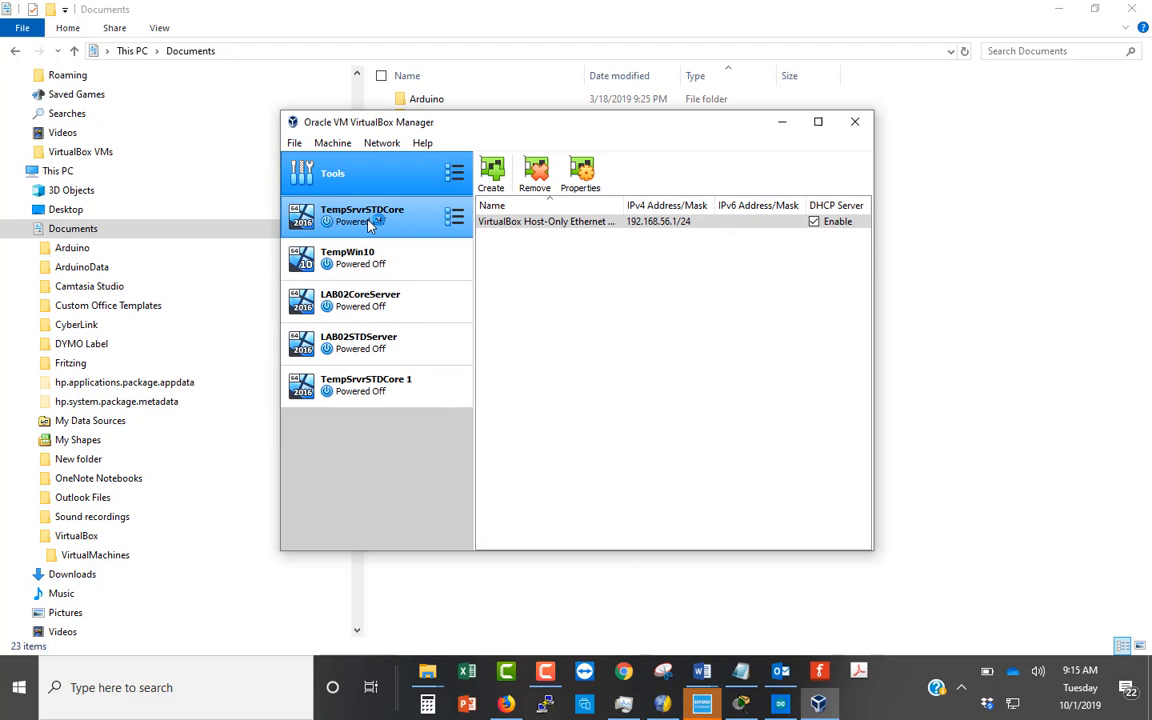
# - Import the appliance TempSrvrSTD.ova from Documents into the C:\VM Images folder
pyautogui.click(295, 144)
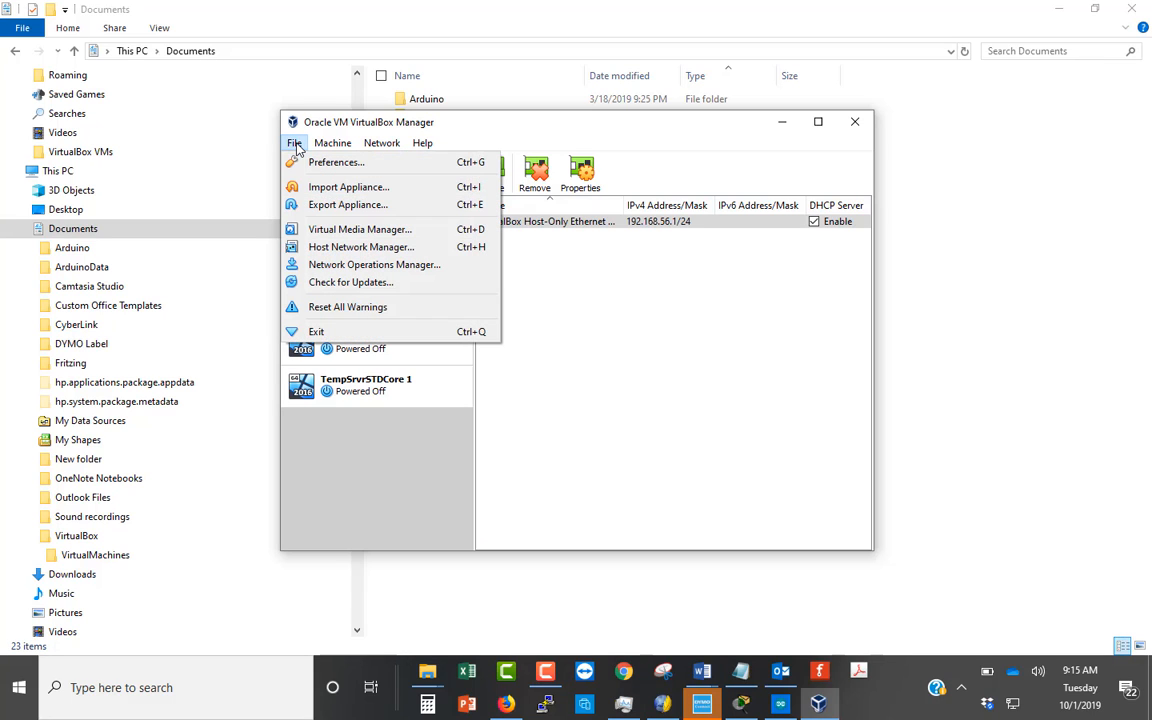
pyautogui.click(348, 187)
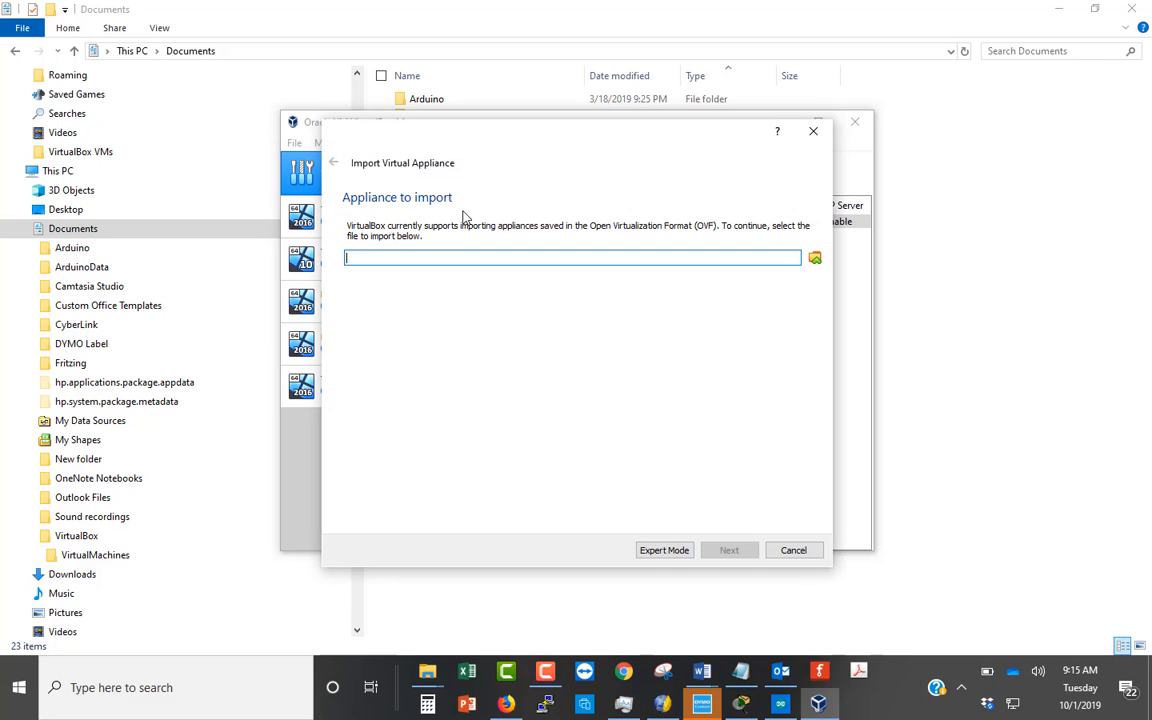
pyautogui.click(817, 259)
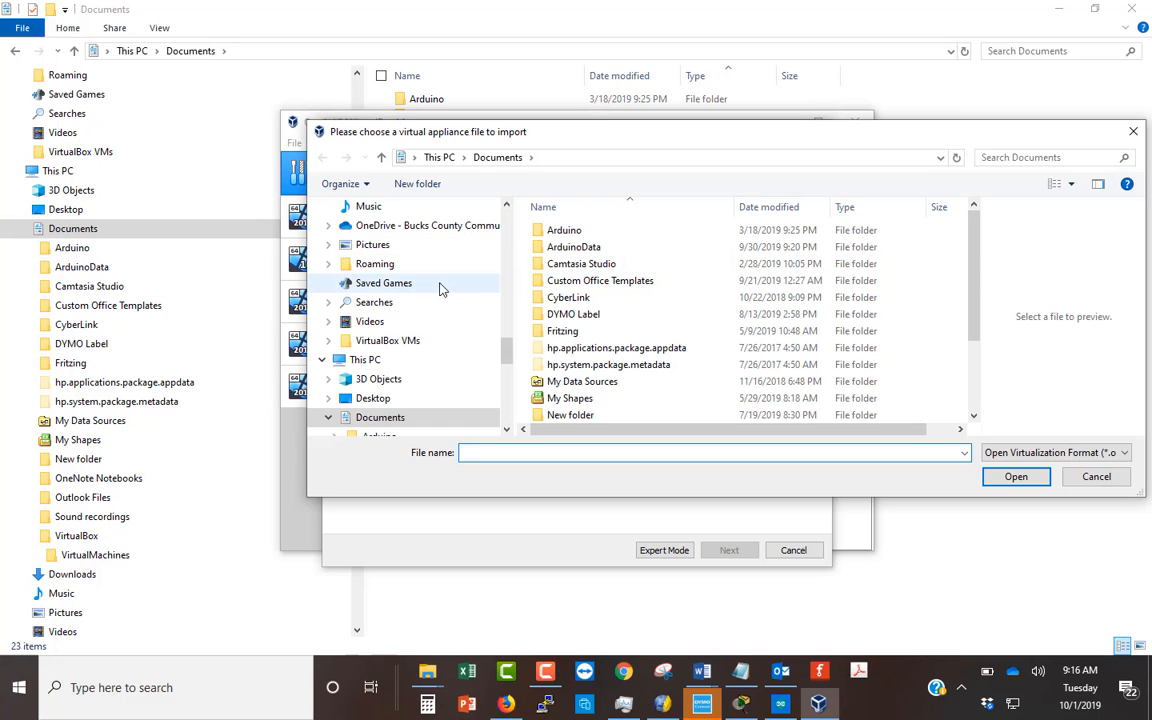
pyautogui.scroll(3, 445, 280)
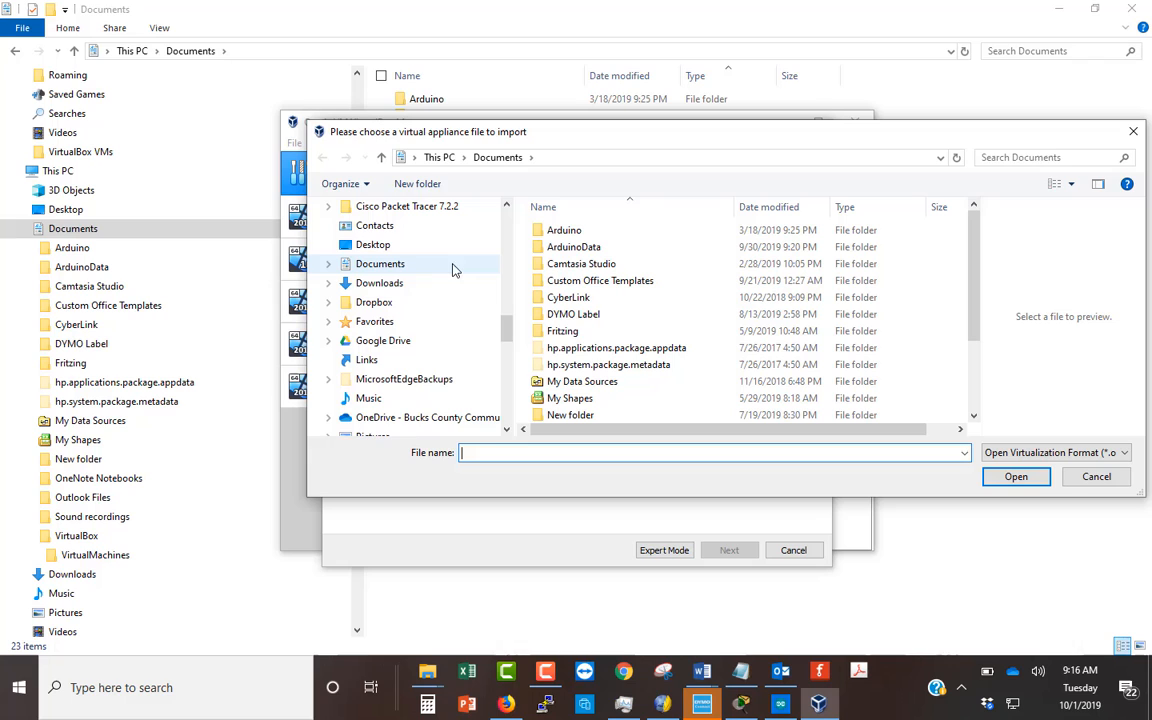
pyautogui.click(385, 264)
pyautogui.scroll(-2, 640, 272)
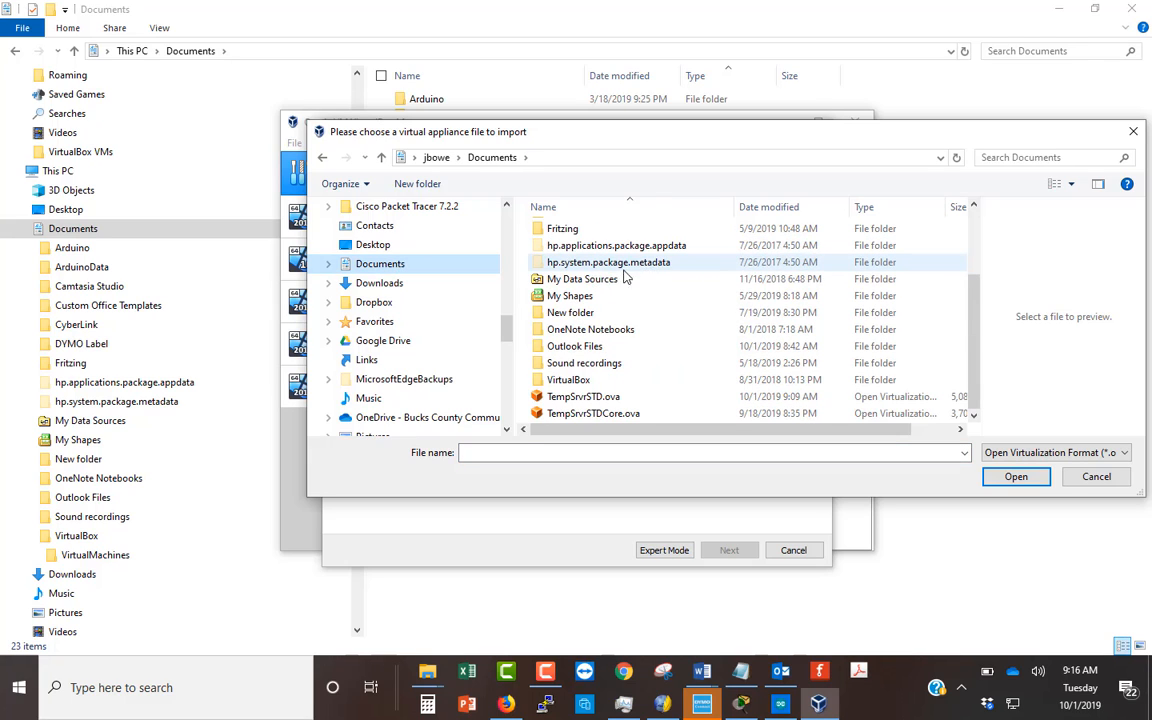
pyautogui.click(615, 398)
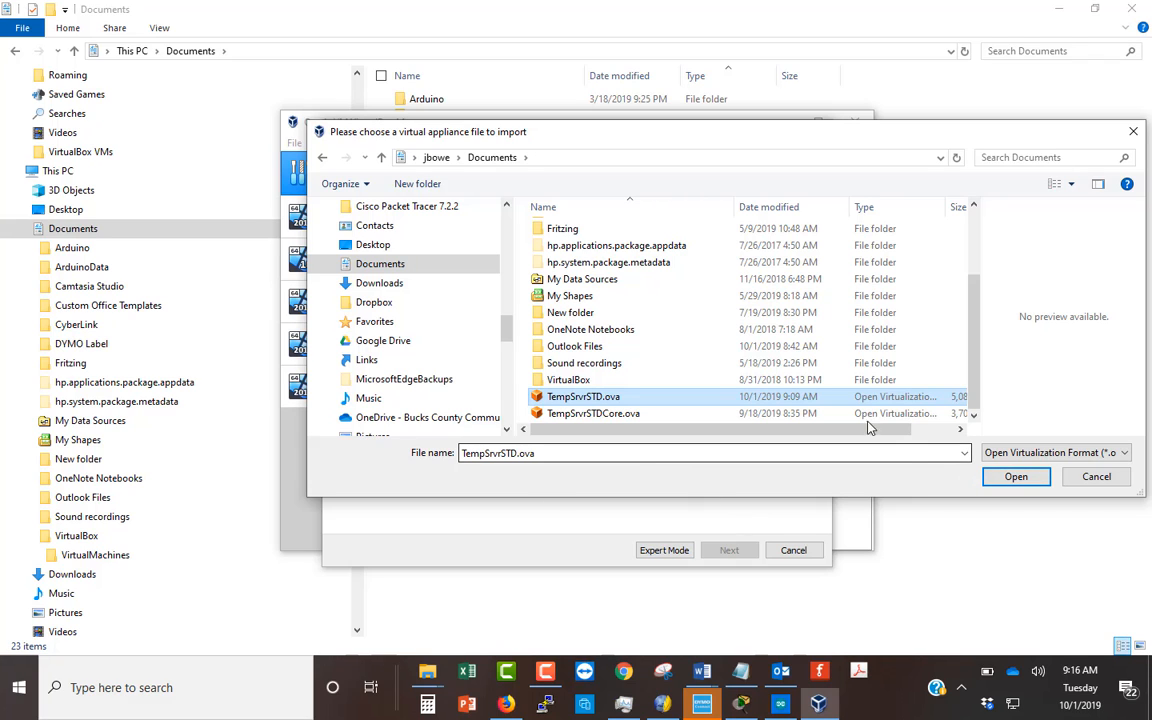
pyautogui.click(1016, 477)
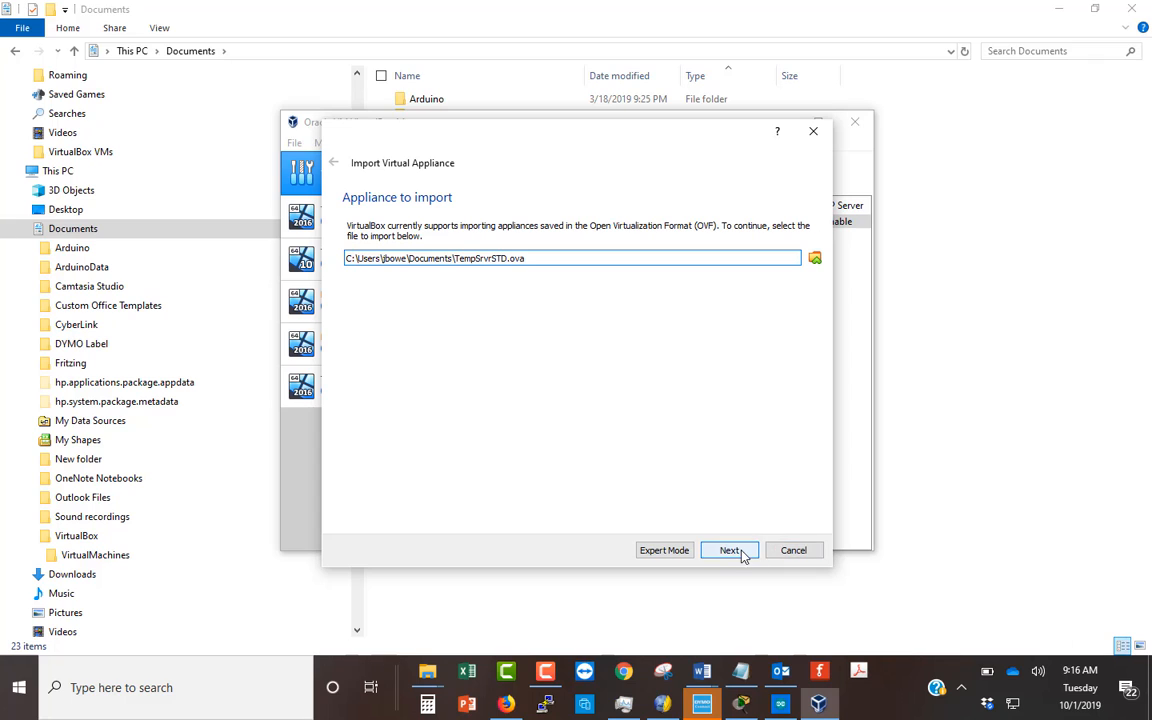
pyautogui.click(743, 550)
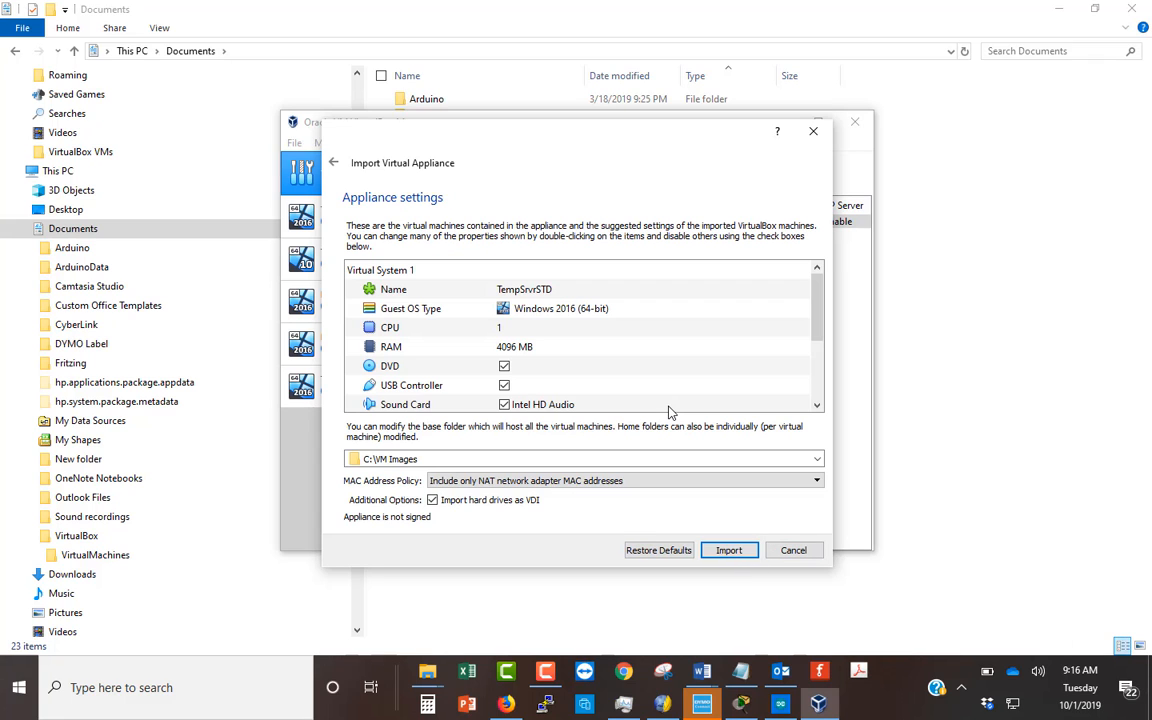
pyautogui.click(728, 551)
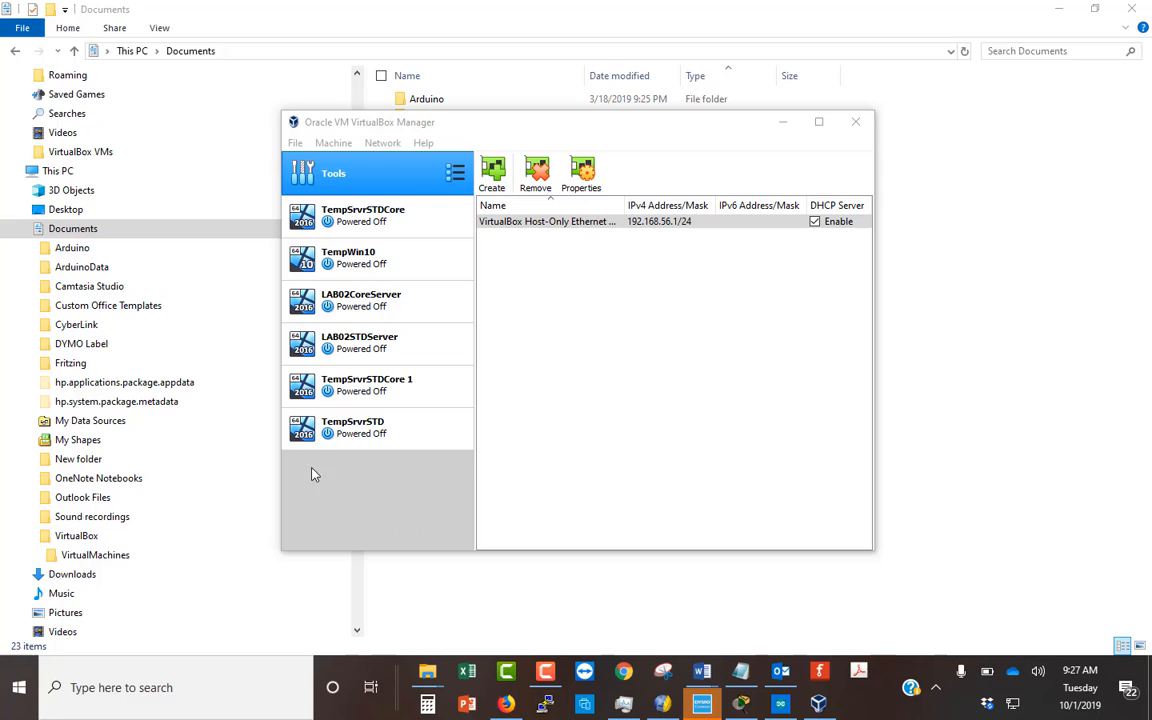
# - Try to move the imported TempSrvrSTD entry to the top of the machine list
pyautogui.click(350, 425)
pyautogui.moveTo(360, 437); pyautogui.dragTo(291, 194)
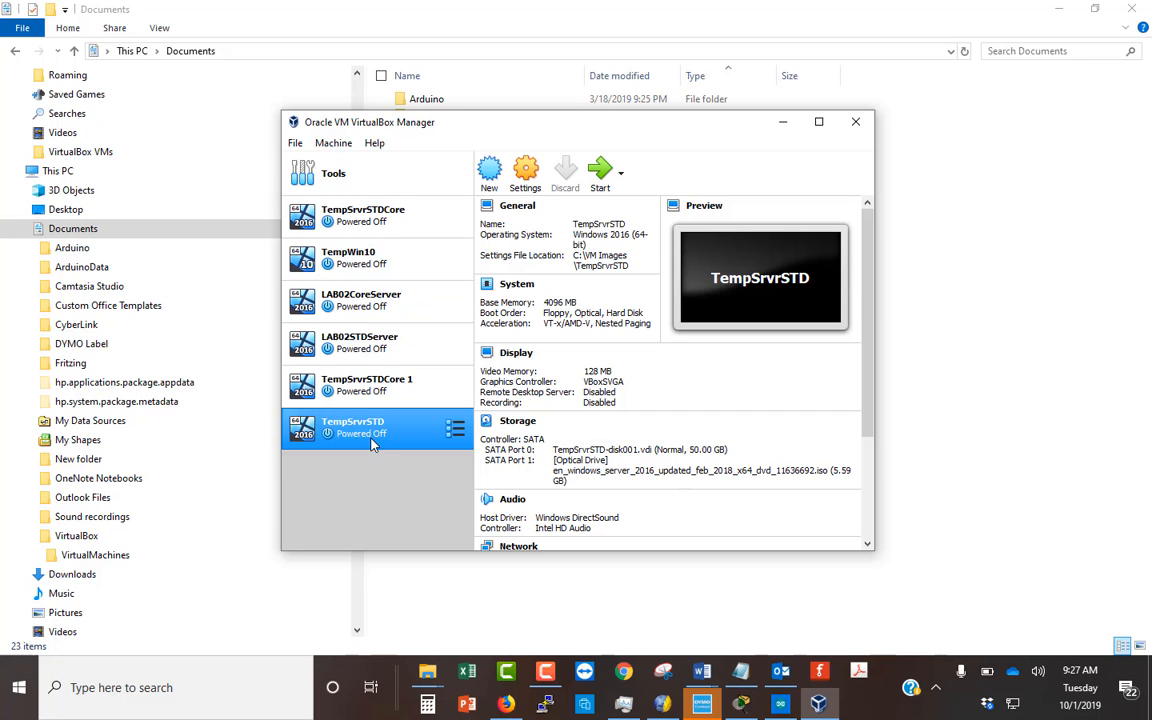
pyautogui.moveTo(373, 442); pyautogui.dragTo(288, 200)
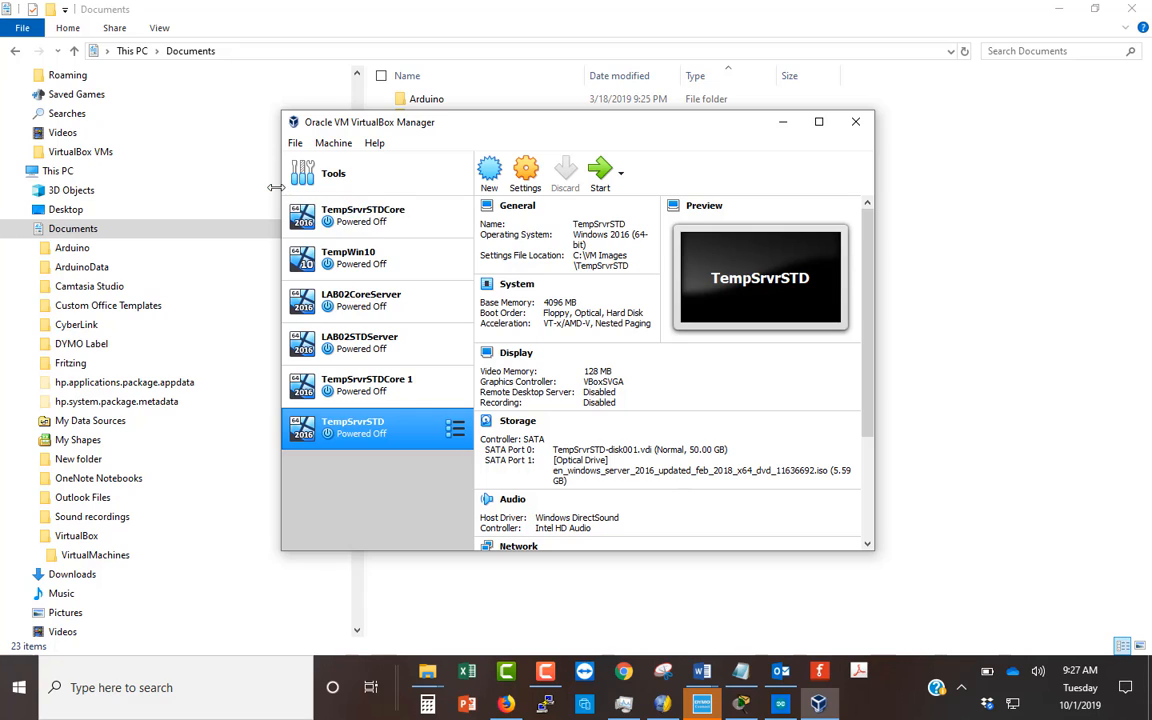
pyautogui.rightClick(420, 430)
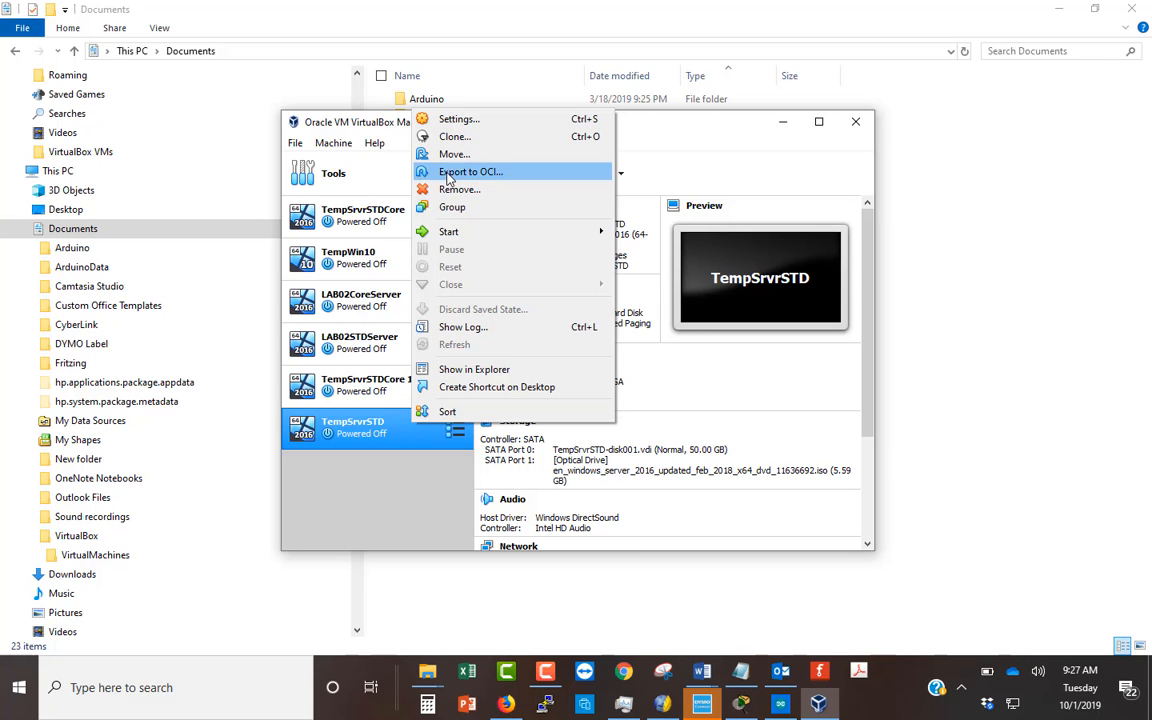
pyautogui.click(412, 153)
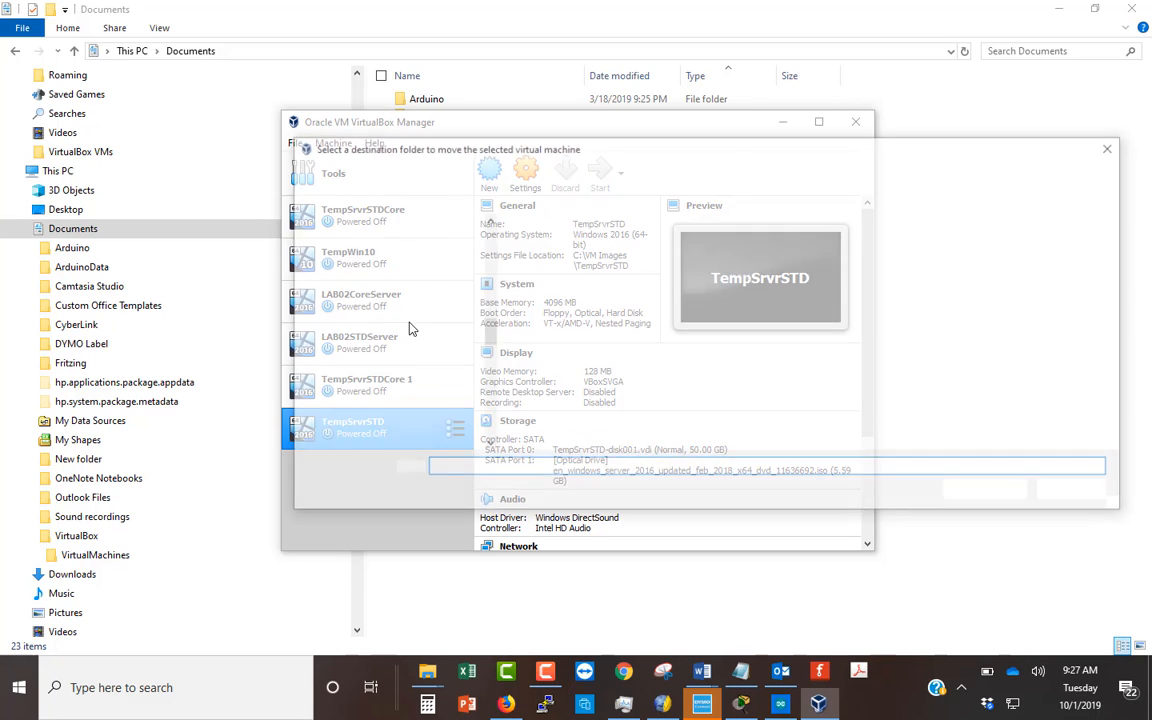
pyautogui.click(1116, 148)
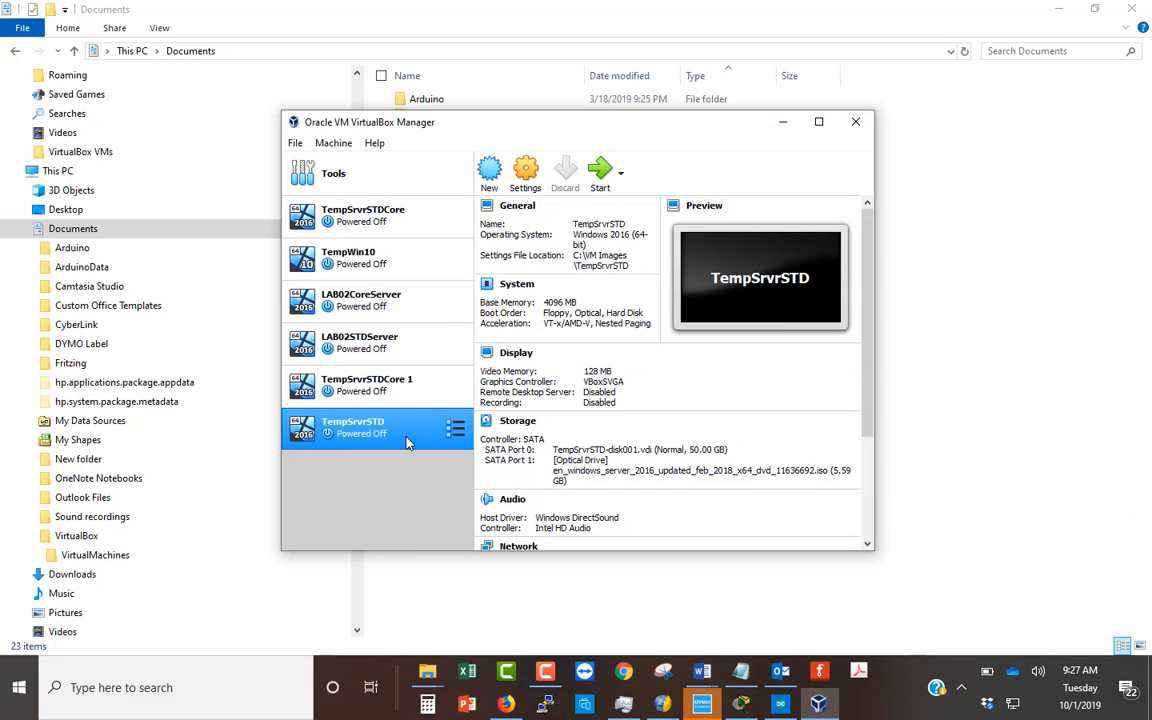
# - Reorder the machine list so TempSrvrSTD comes first, followed by TempSrvrSTDCore
pyautogui.moveTo(406, 443); pyautogui.dragTo(300, 248)
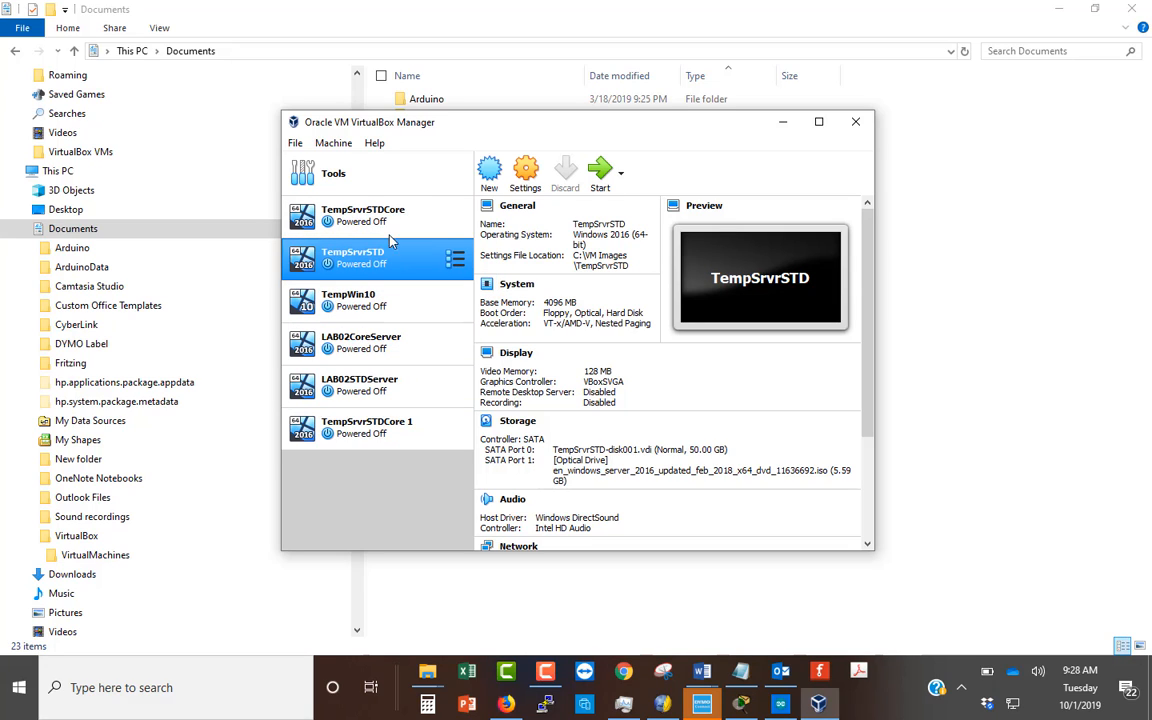
pyautogui.moveTo(354, 210); pyautogui.dragTo(380, 295)
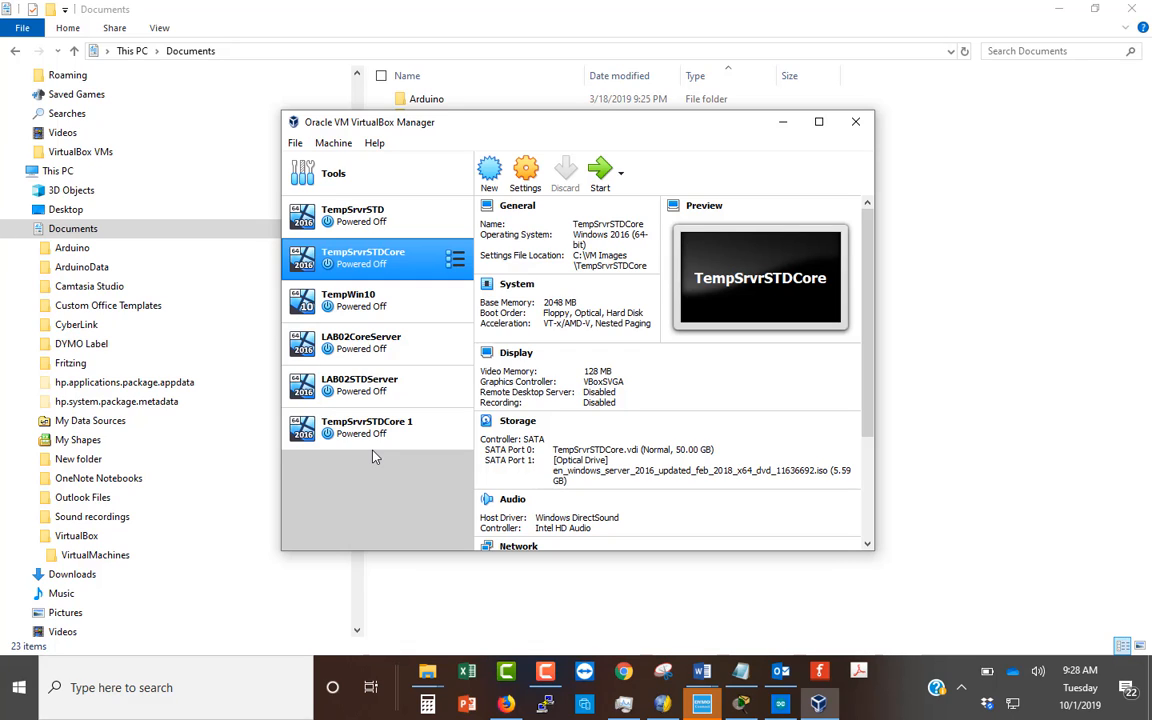
# - Create a full clone of TempSrvrSTD named ServerAD in C:\VM Images
pyautogui.keyDown('ctrl'); pyautogui.click(379, 222); pyautogui.keyUp('ctrl')
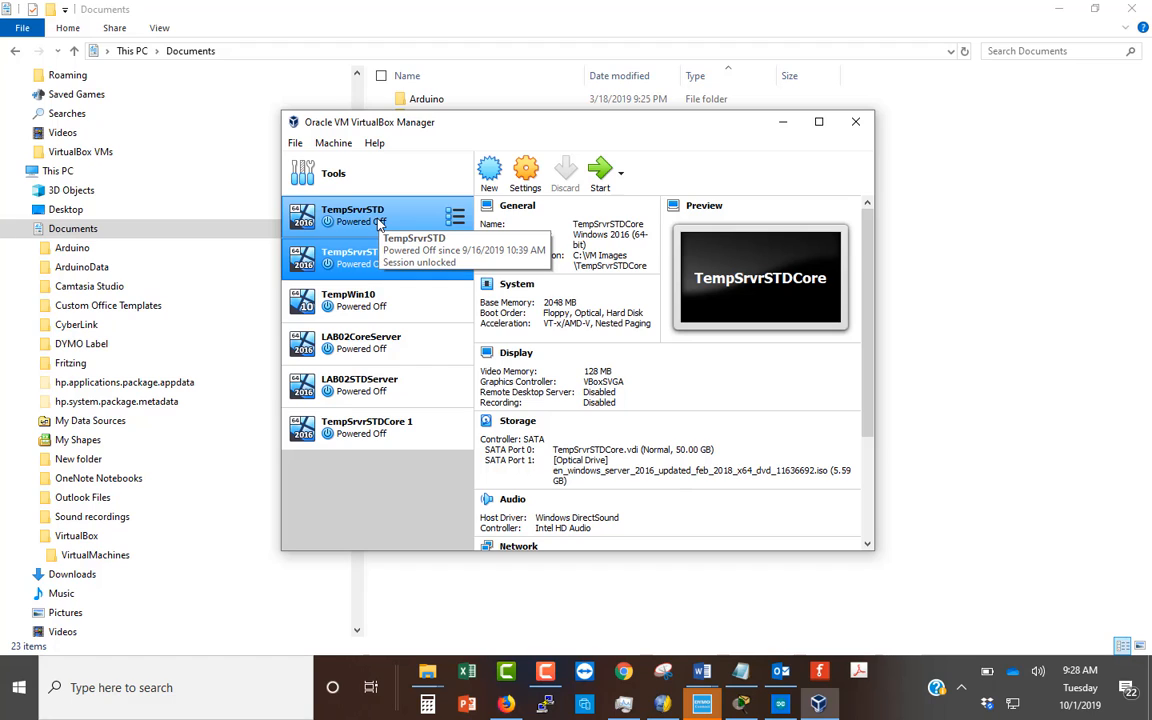
pyautogui.click(379, 222)
pyautogui.rightClick(379, 222)
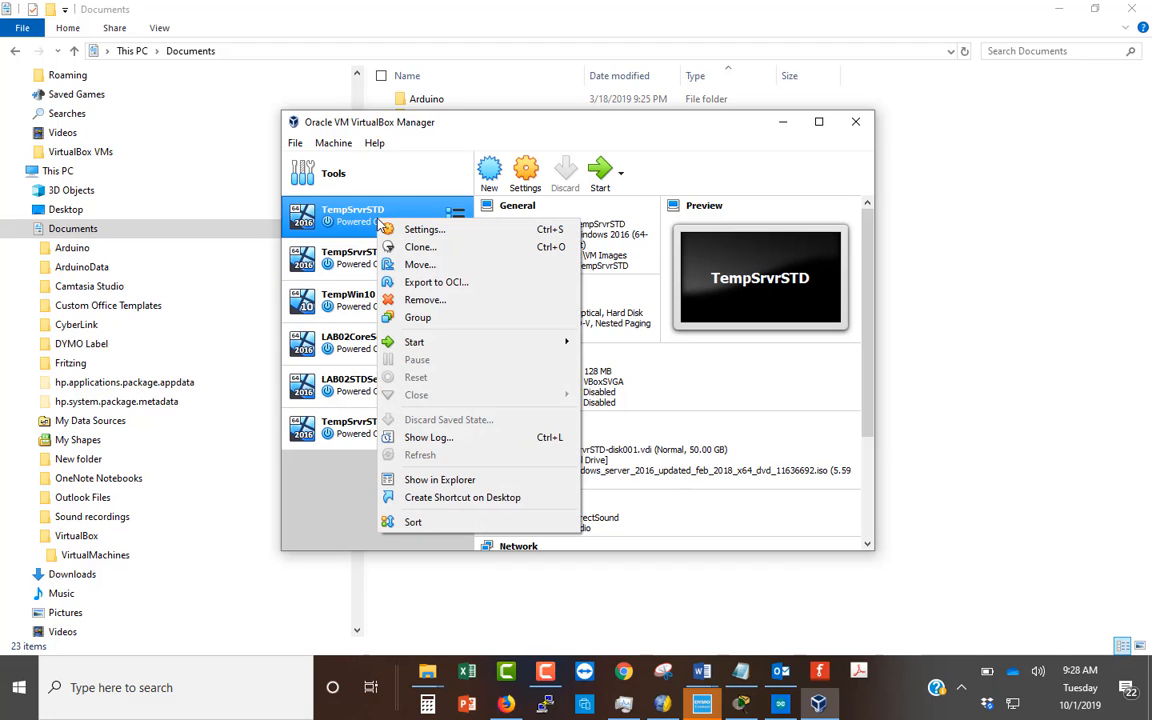
pyautogui.click(418, 248)
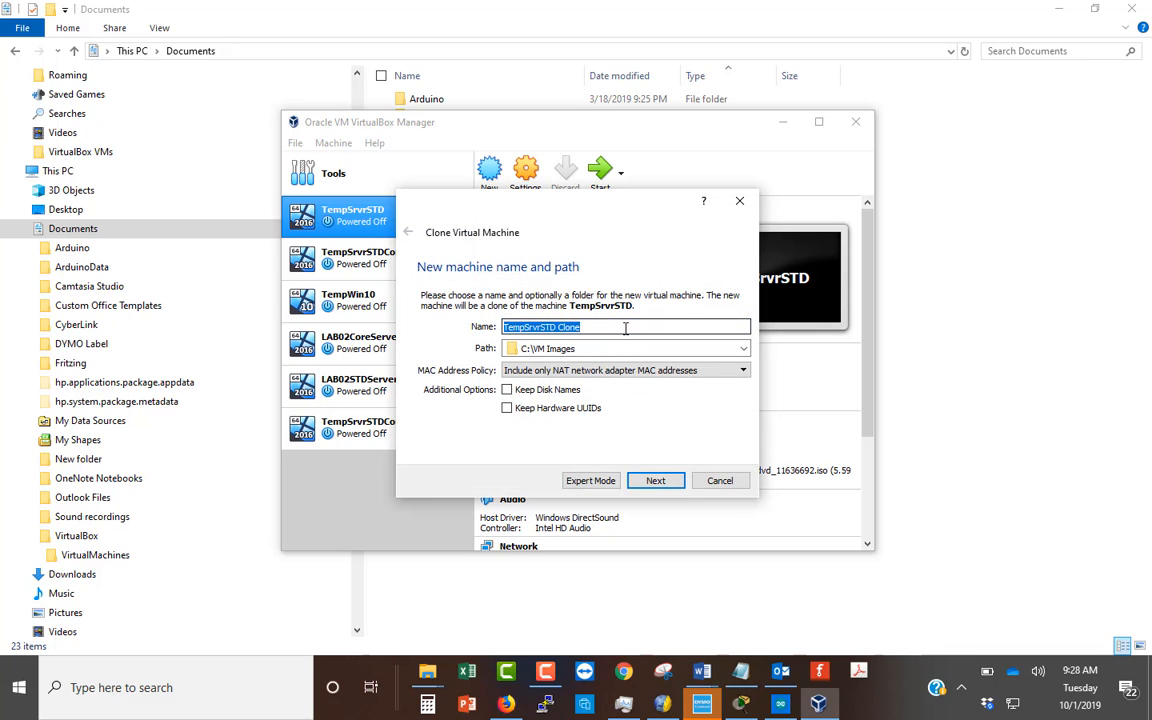
pyautogui.write('Server')
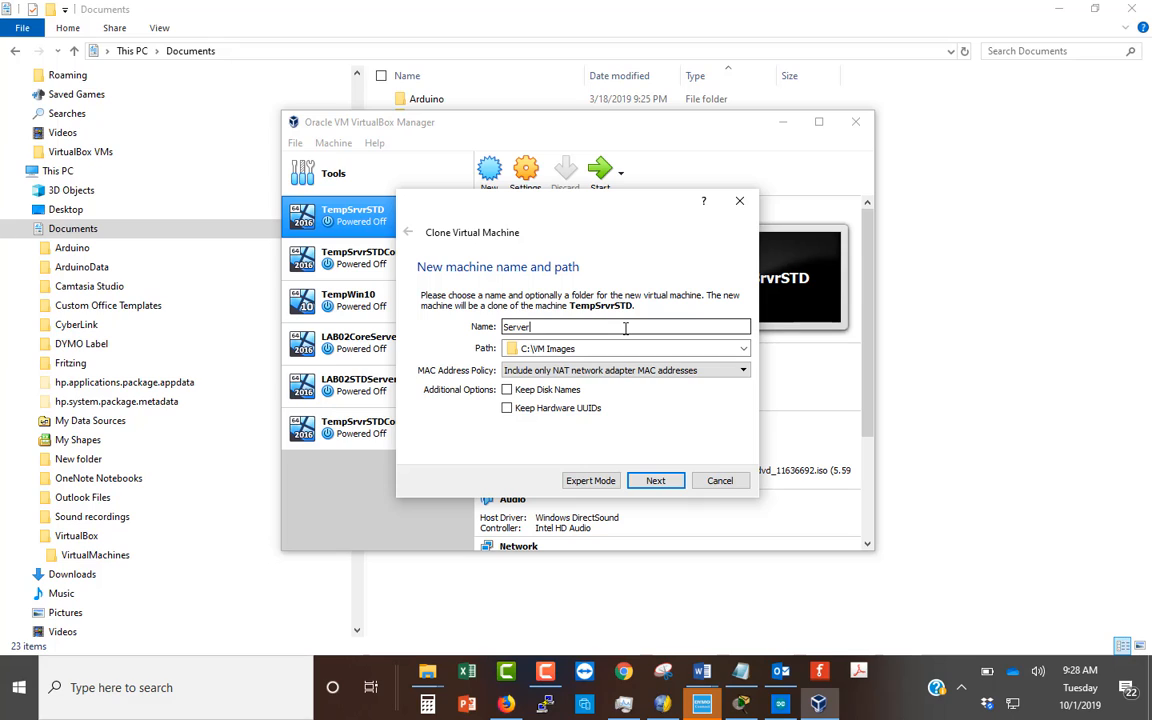
pyautogui.write('AD')
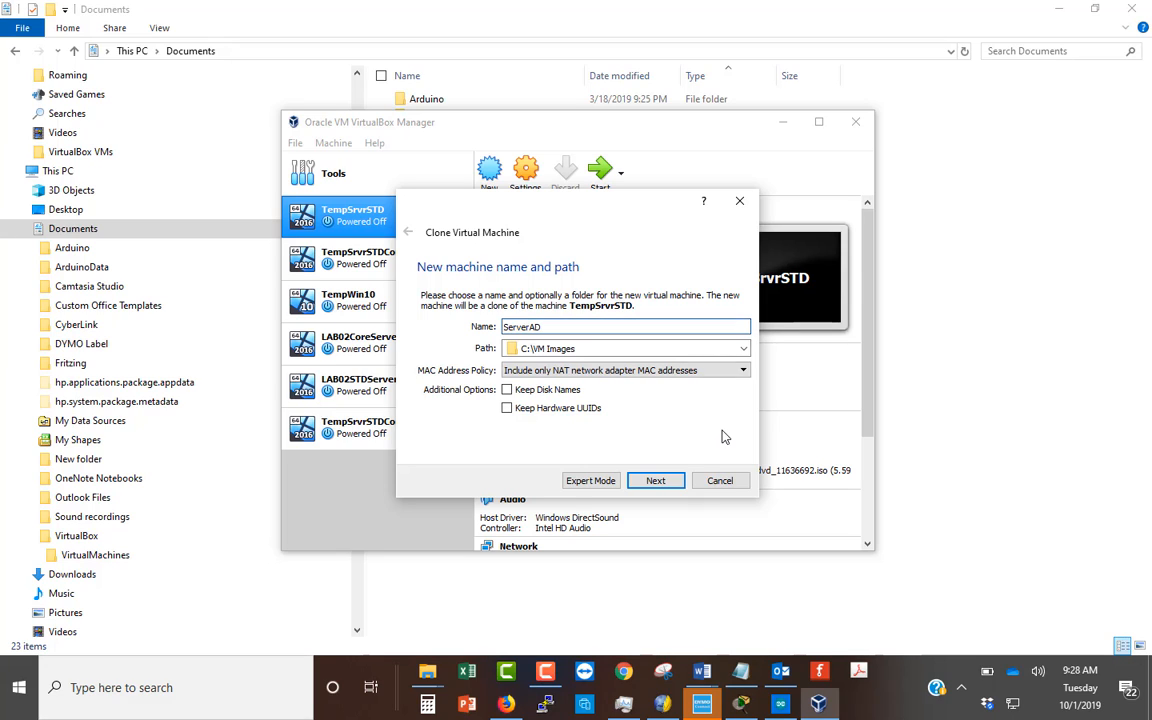
pyautogui.click(680, 483)
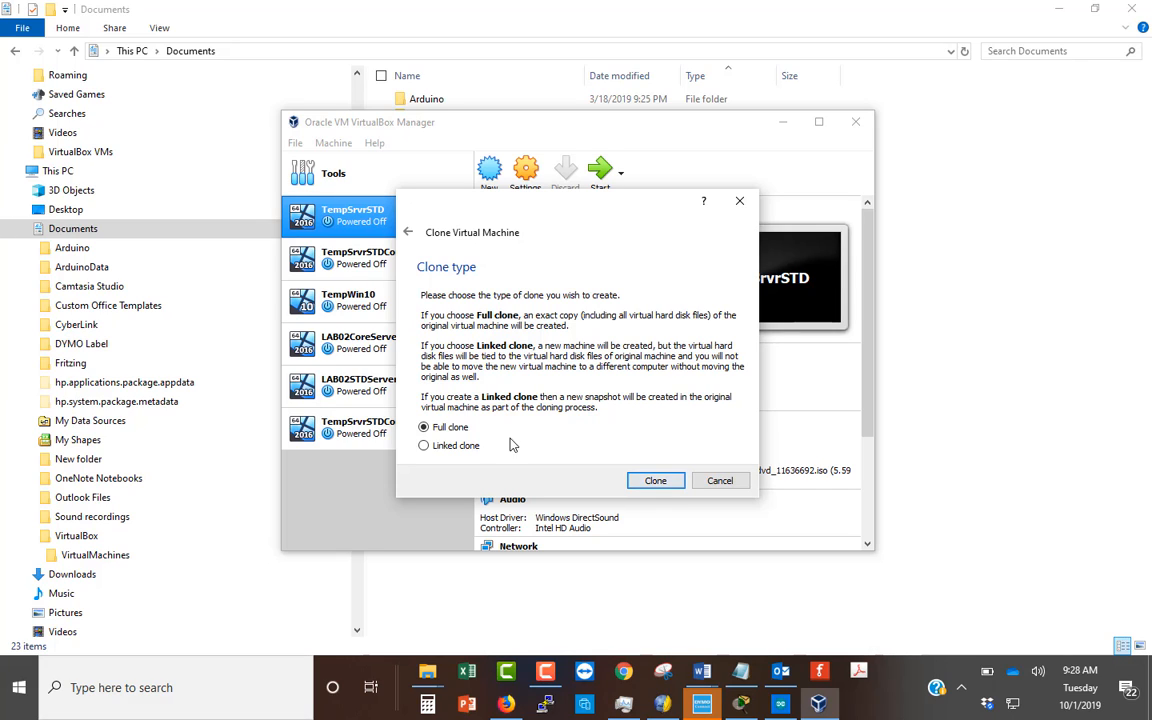
pyautogui.click(656, 482)
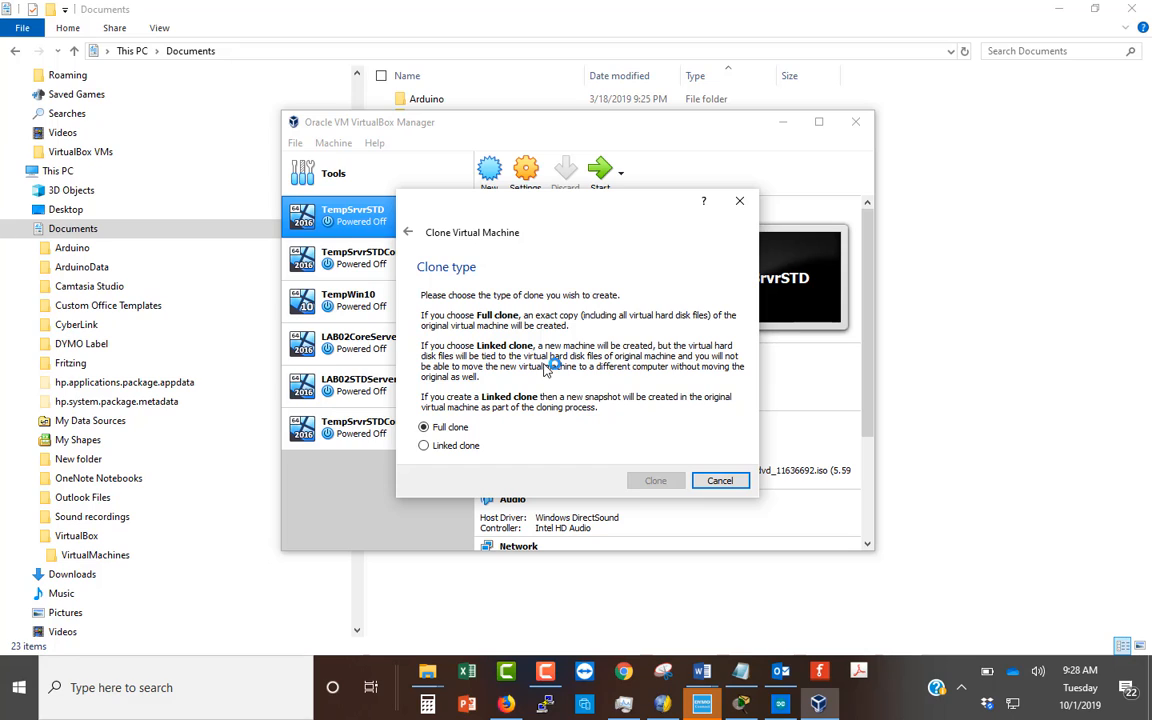